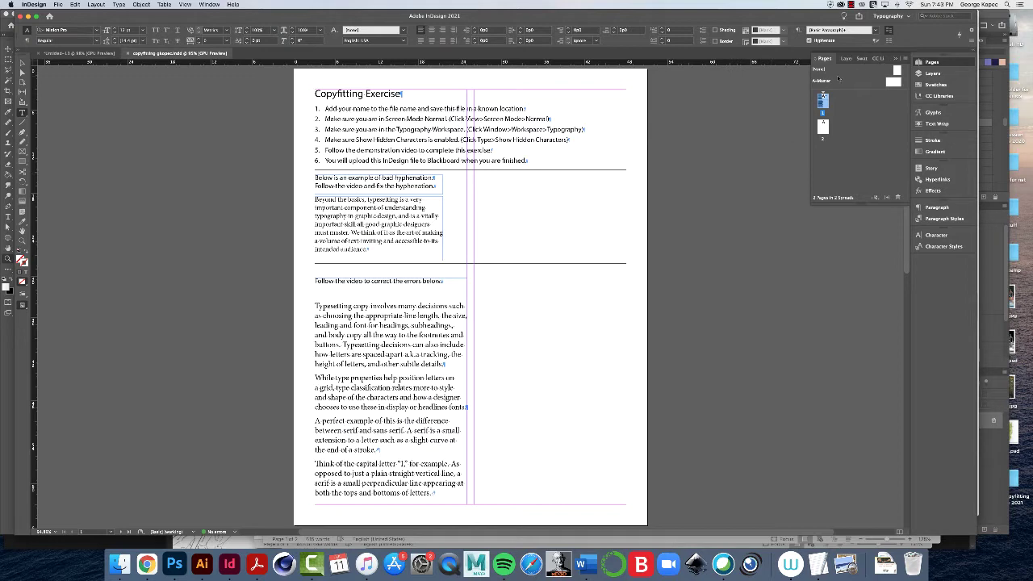
Go to the blank page 2 of the copyfitting document from the Pages panel
double_click(823, 127)
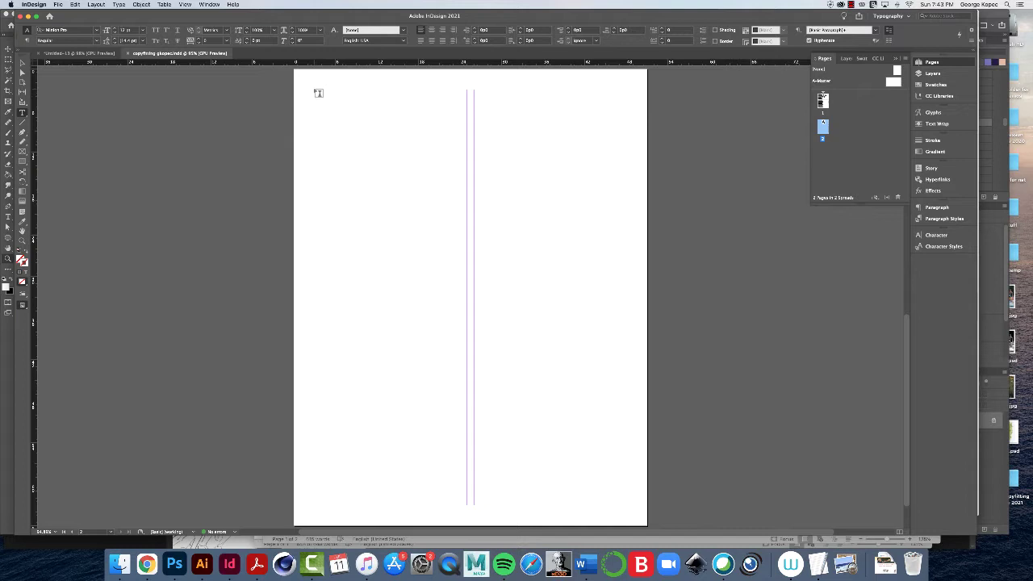
Draw a text frame in page 2's left column and select intro to copyfitting ex copy.txt to place
drag(318, 93, 466, 506)
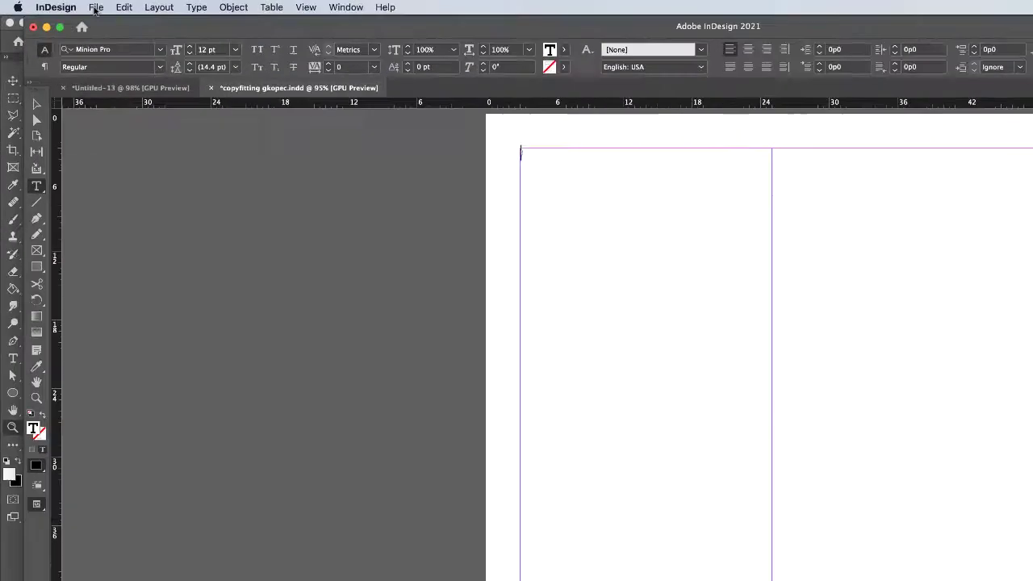
click(58, 4)
click(193, 274)
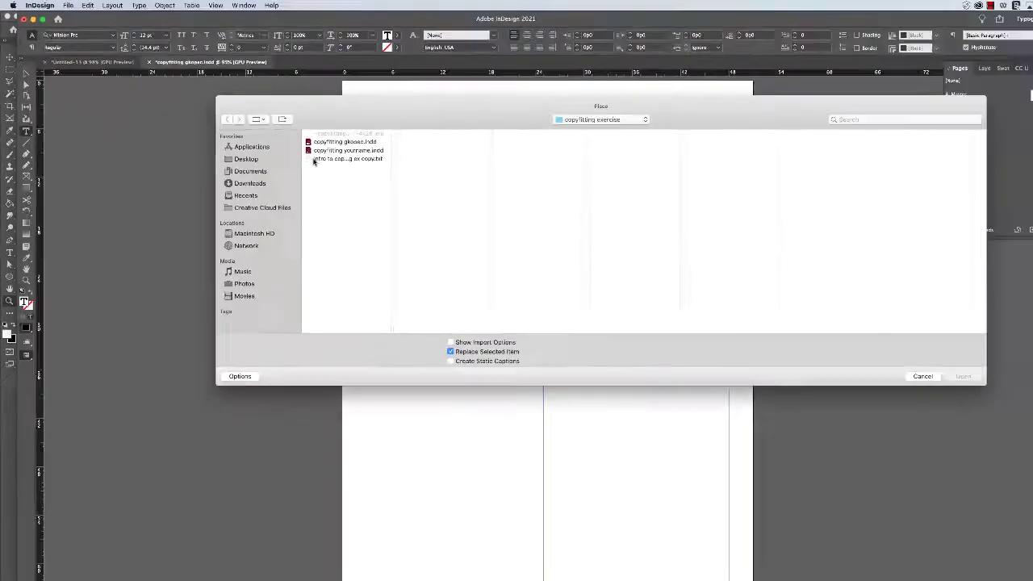
click(314, 159)
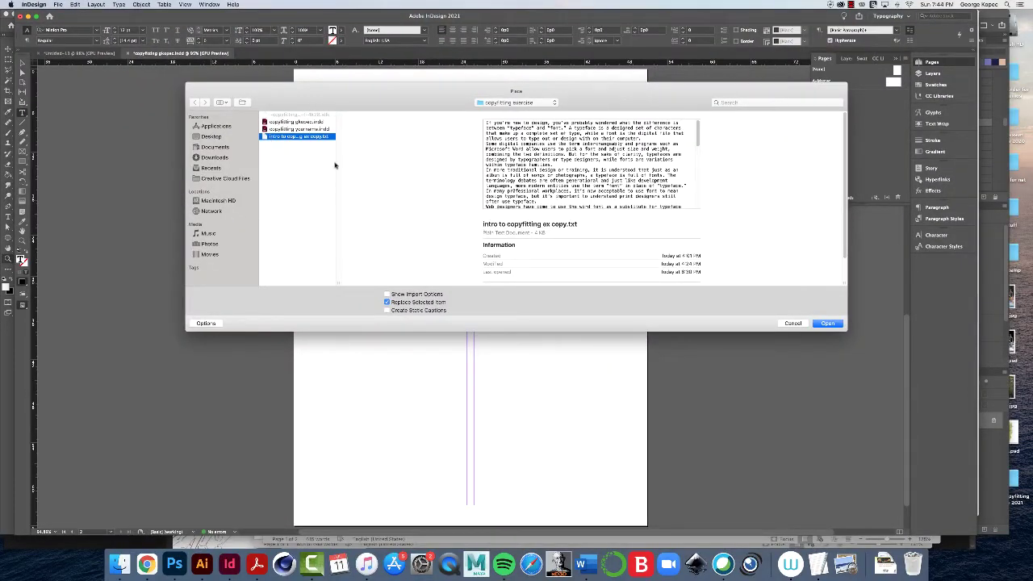
Import intro to copyfitting ex copy.txt into the left-column frame, leaving overset text
click(828, 323)
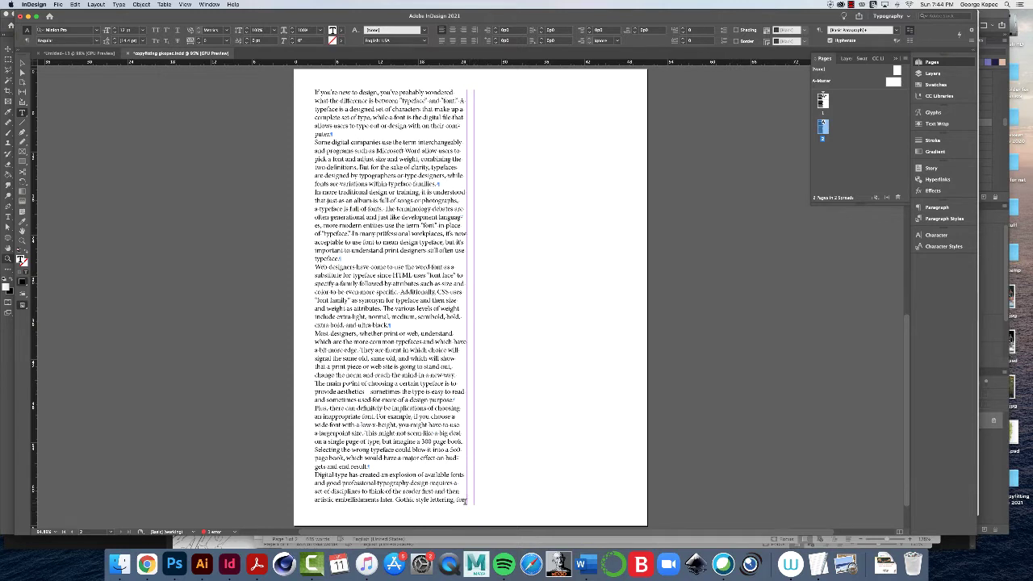
Thread the overset text into a right-column frame and extend its top edge to the margin
click(22, 63)
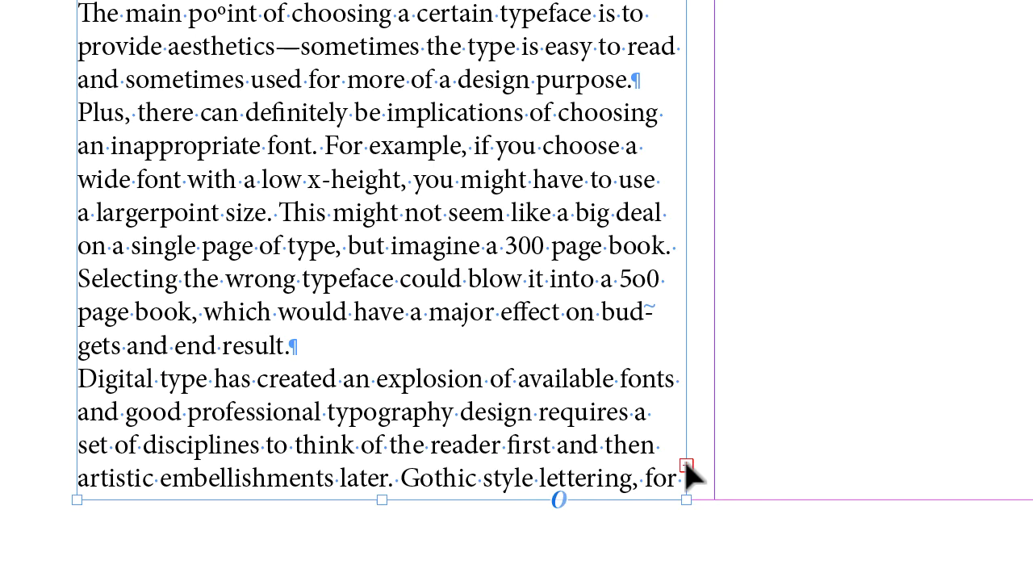
click(687, 468)
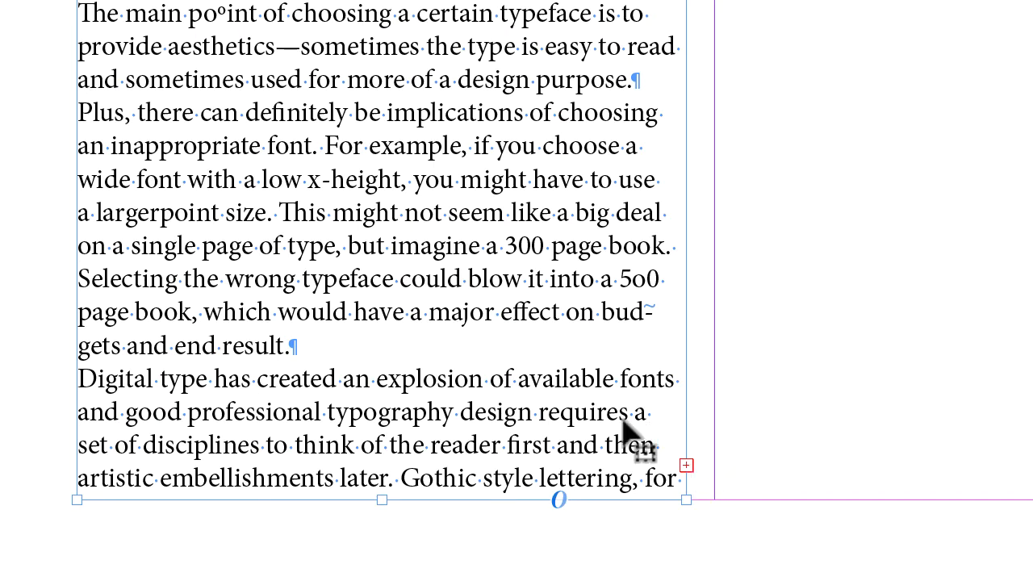
click(687, 468)
click(686, 467)
click(755, 500)
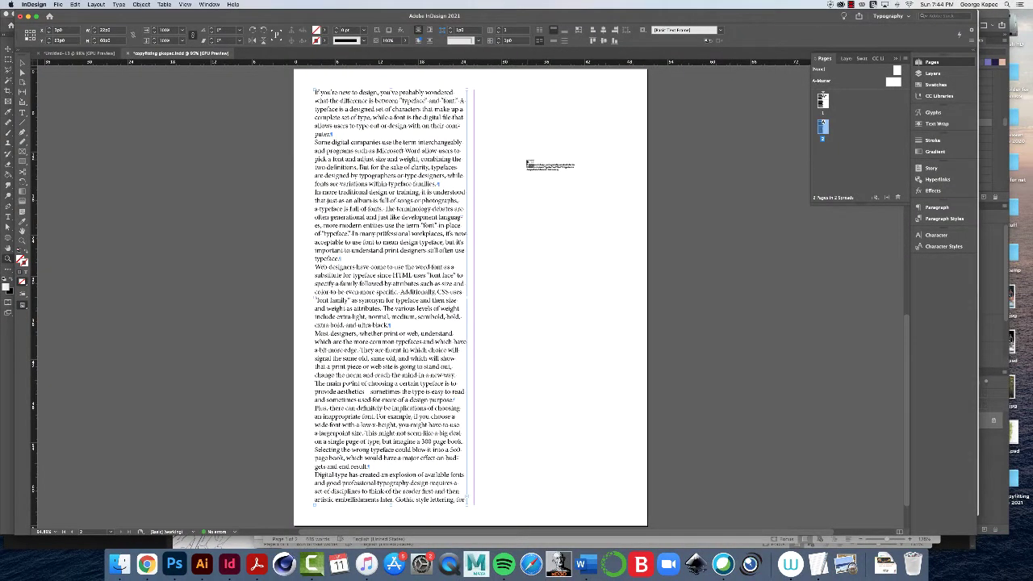
click(521, 165)
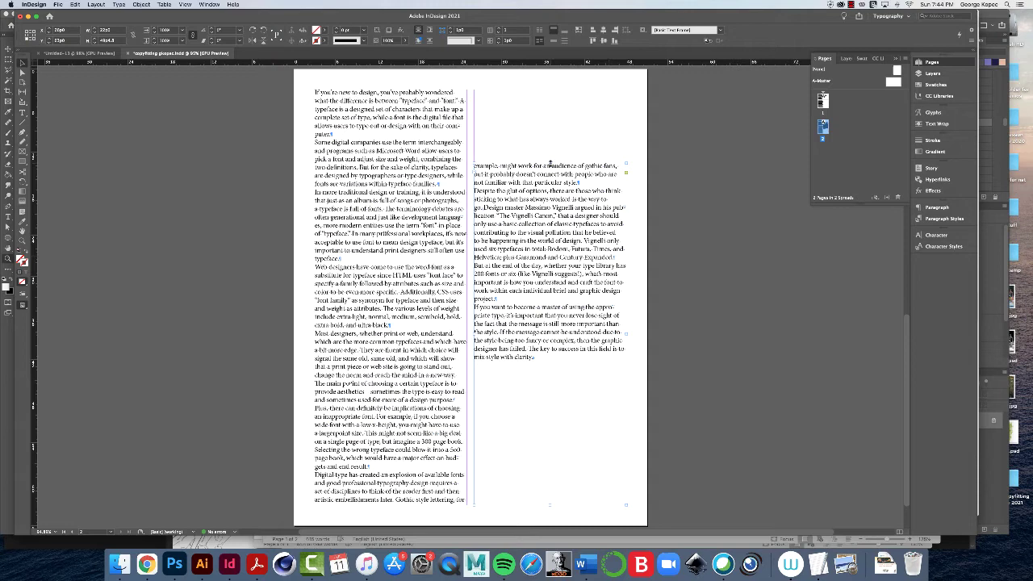
drag(550, 164, 548, 96)
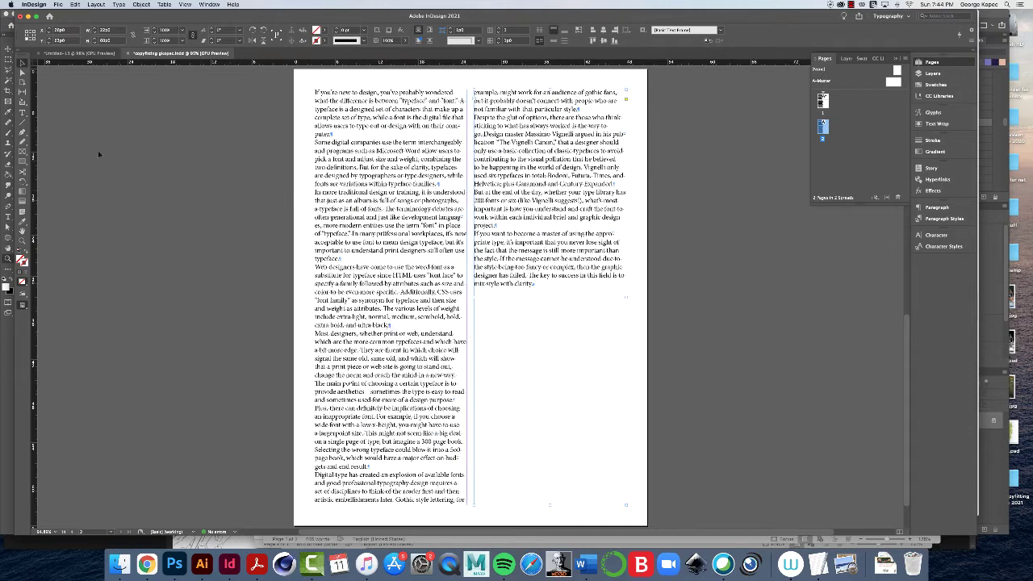
Select all the text in the two-column story and bring up the Edit > Spelling submenu
click(23, 113)
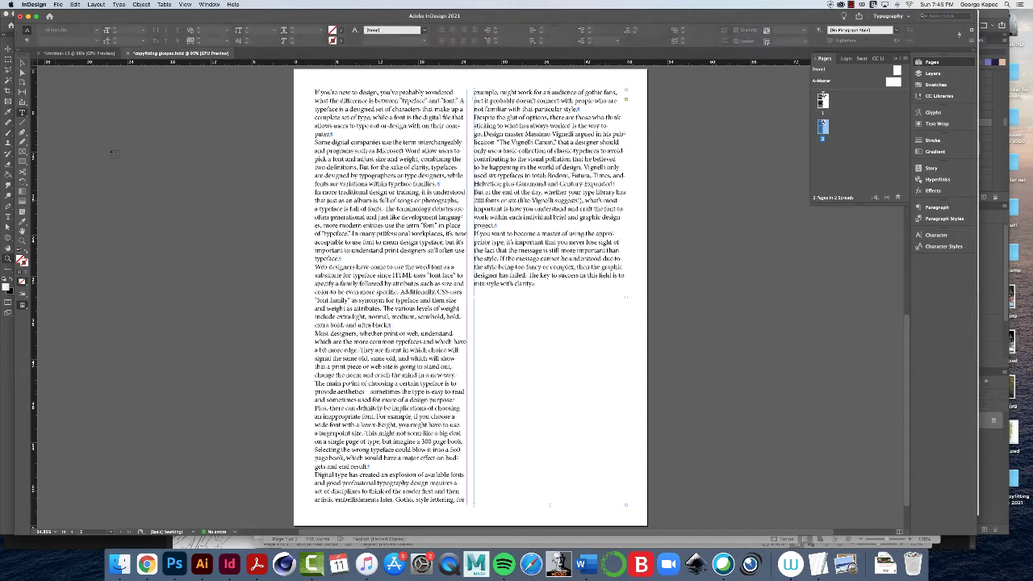
click(397, 225)
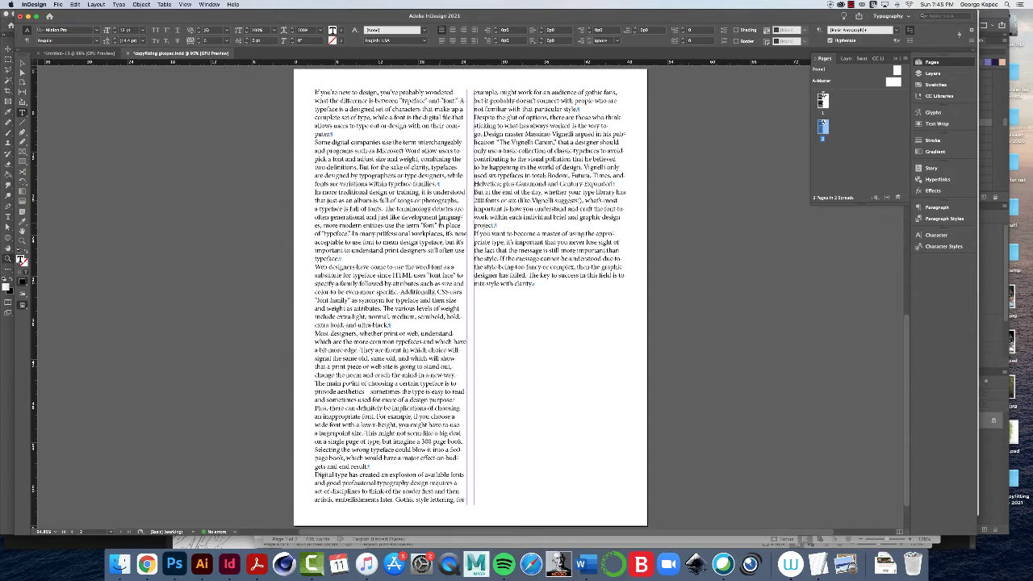
key(super+a)
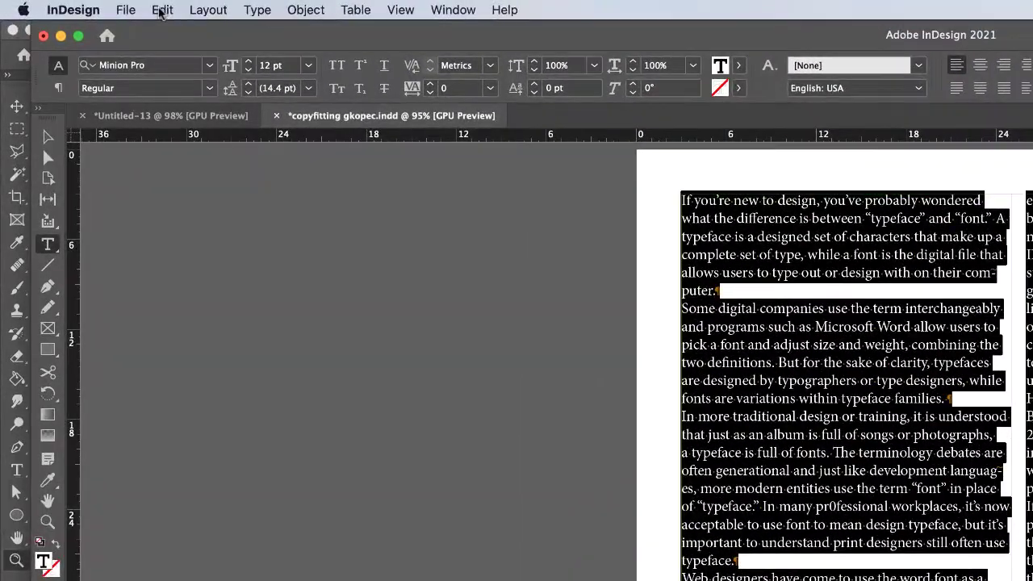
click(74, 4)
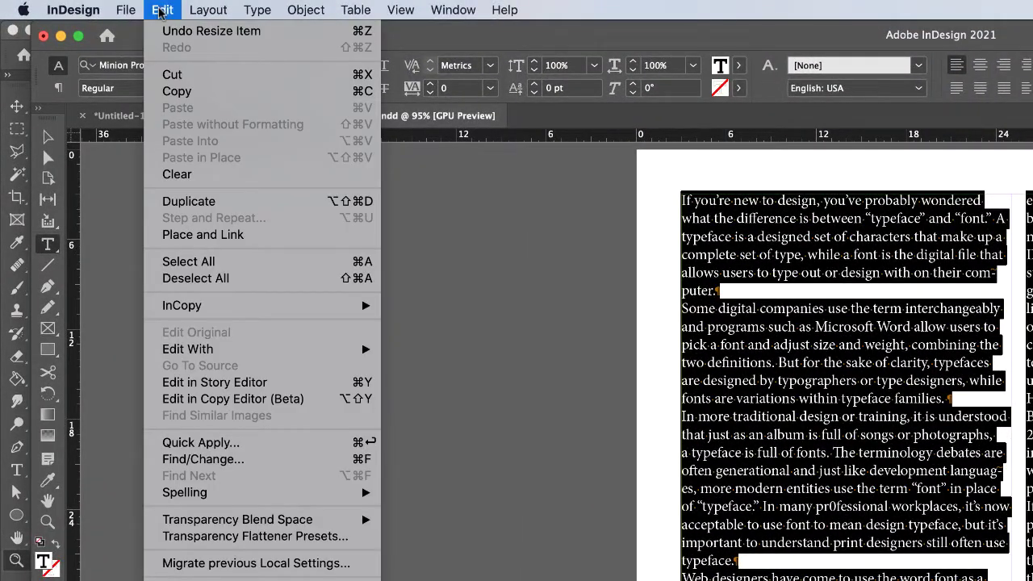
mouse_move(259, 495)
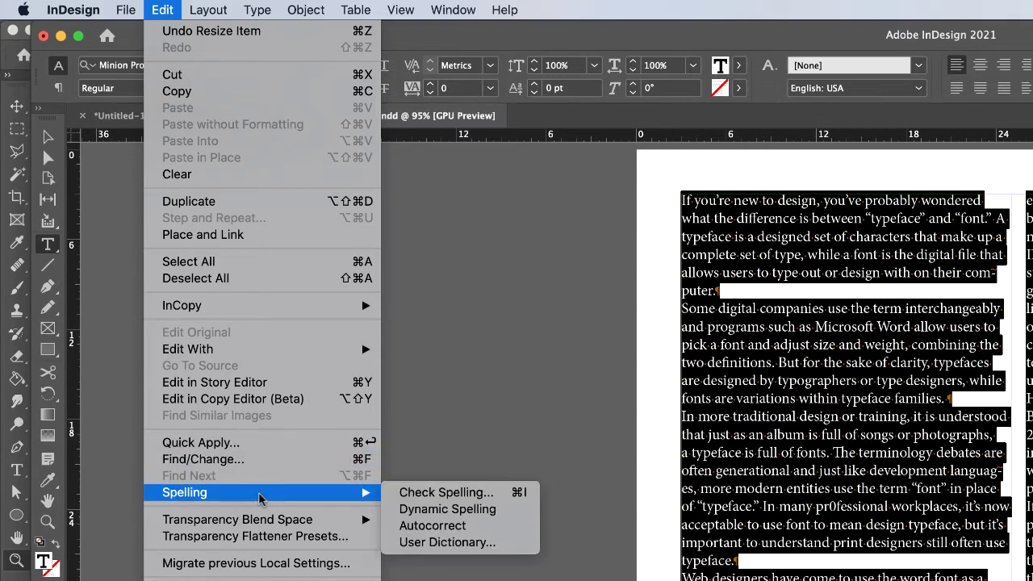
Run Check Spelling, skipping CSS and semibold, and pick 'point' as the fix for 'po°int'
click(478, 494)
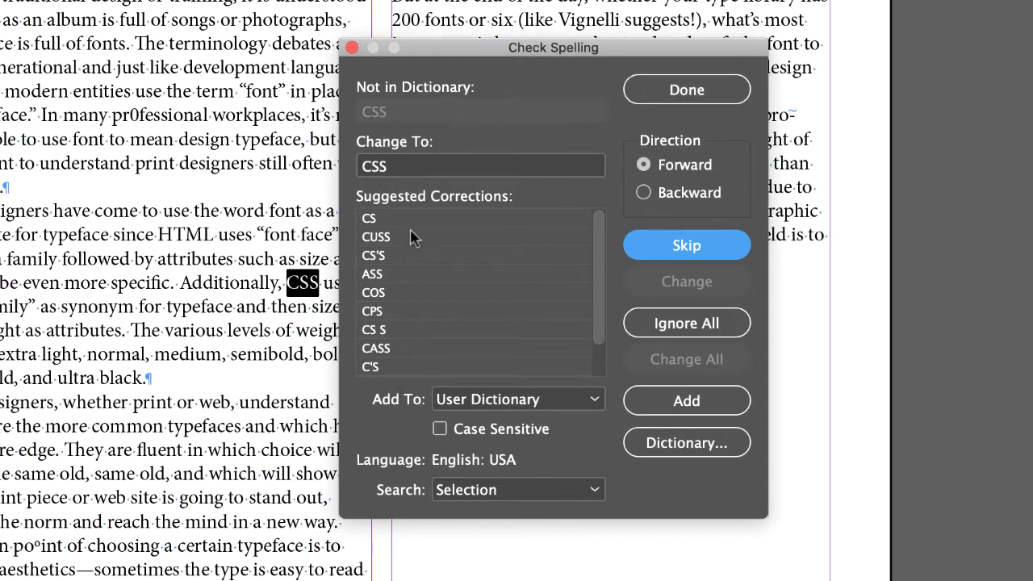
click(728, 255)
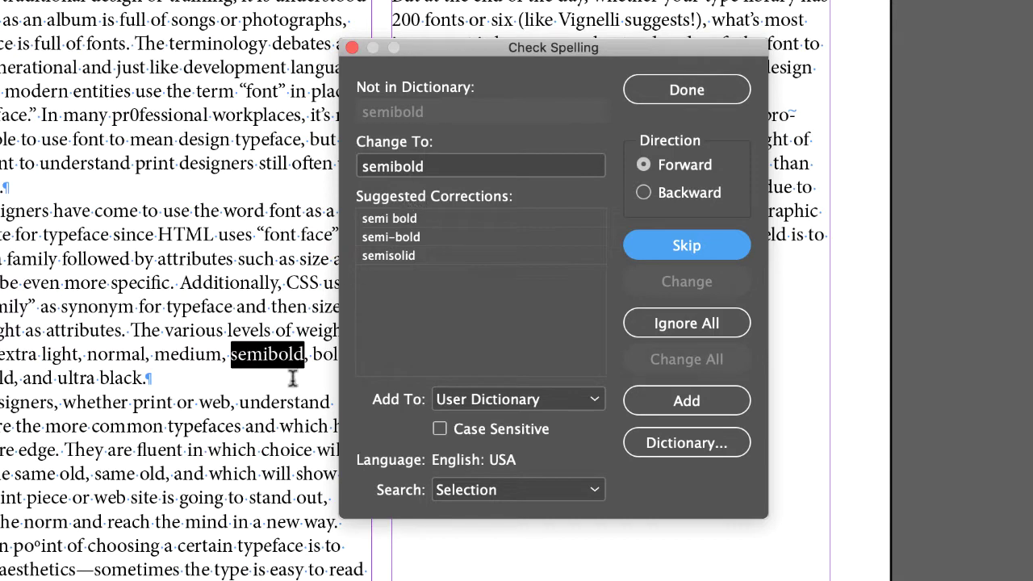
click(702, 256)
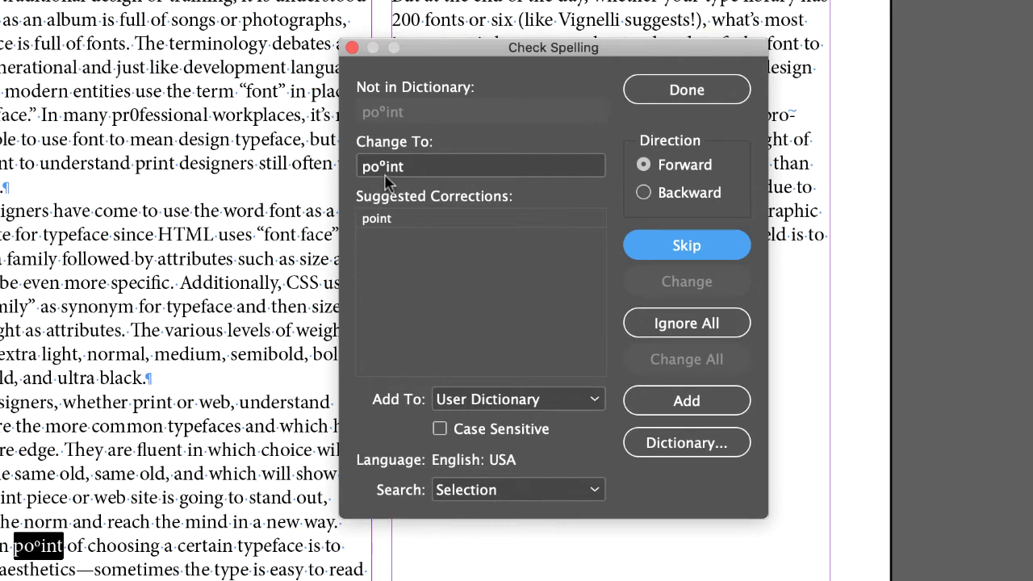
click(426, 221)
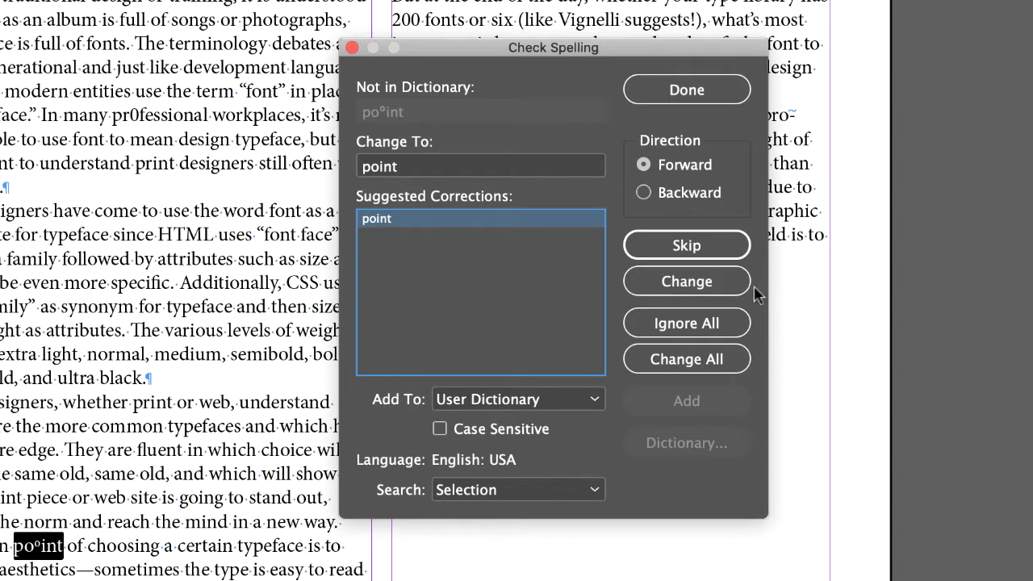
Change 'po°int' to 'point', 'largerpoint' to 'larger point', and 'gothic' to 'Gothic'
click(690, 287)
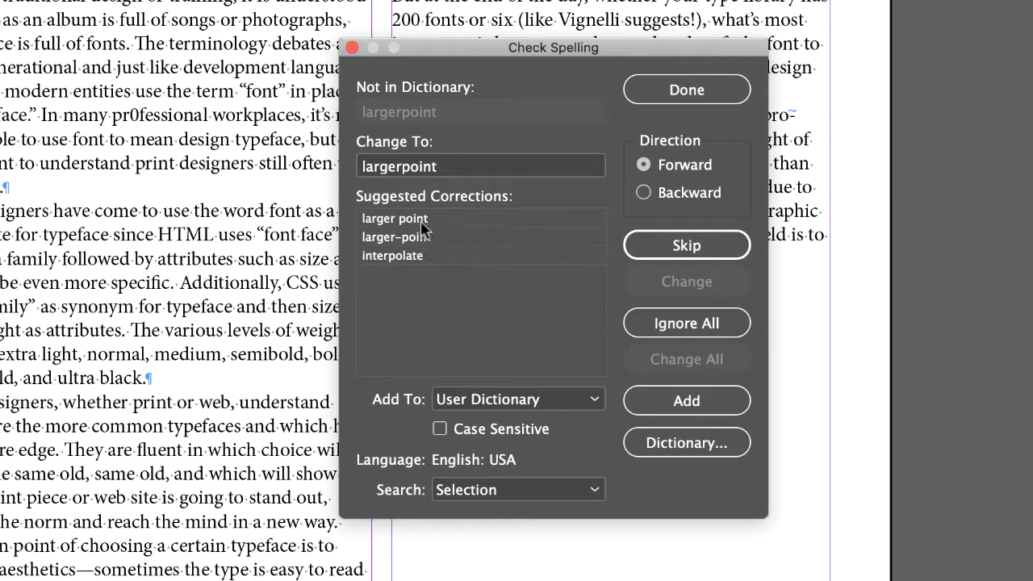
click(436, 219)
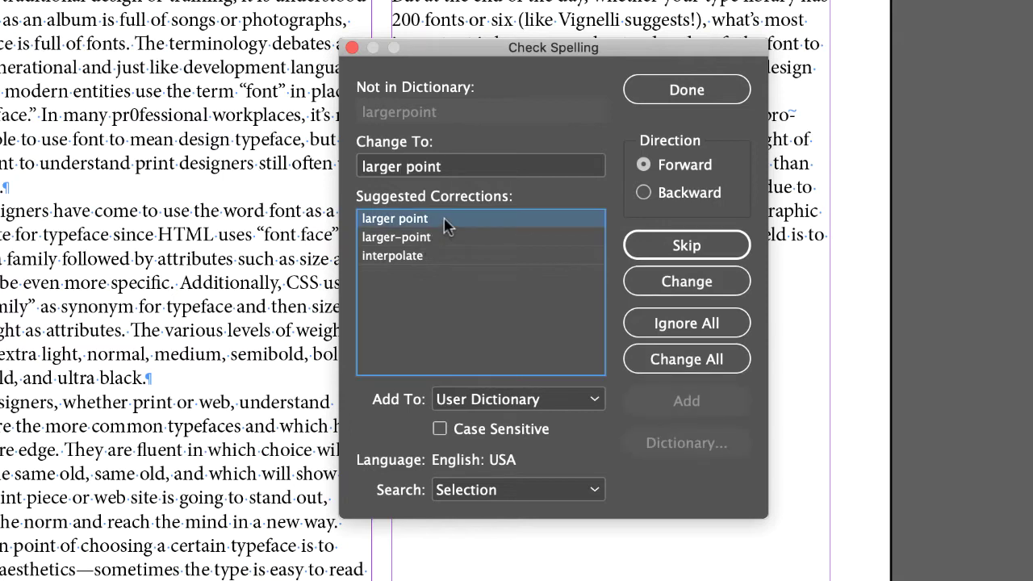
click(660, 284)
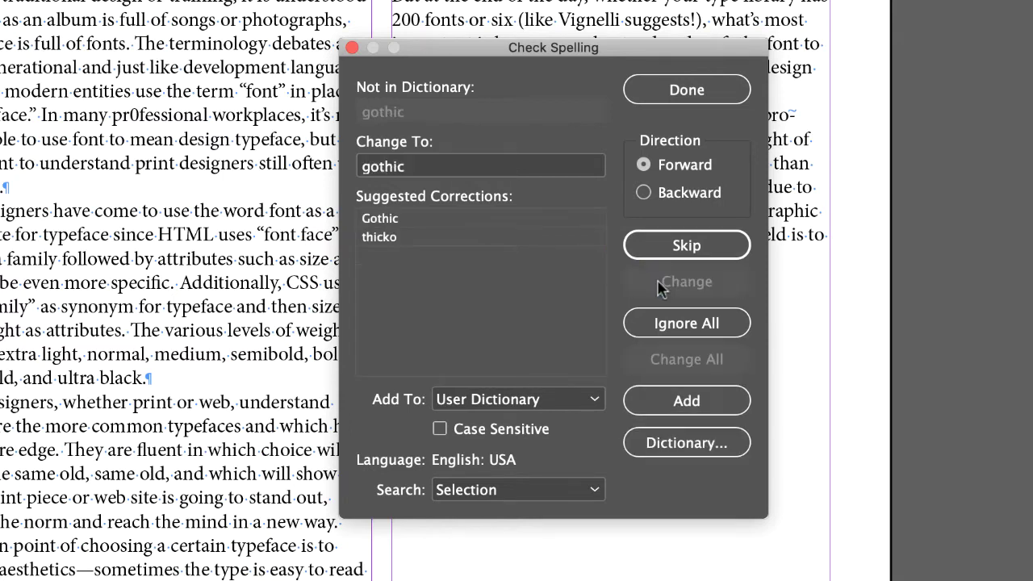
click(408, 223)
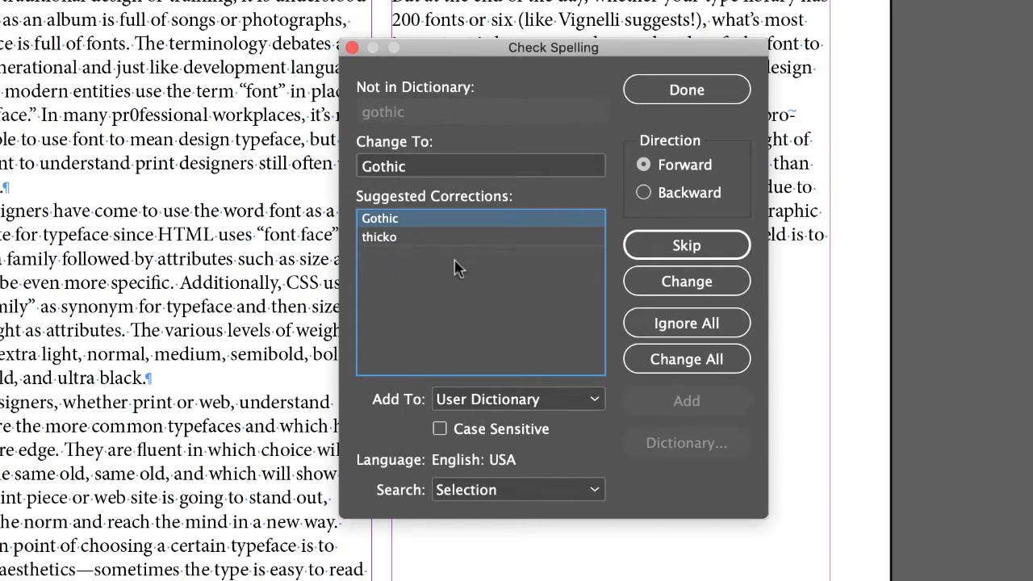
click(703, 323)
click(699, 294)
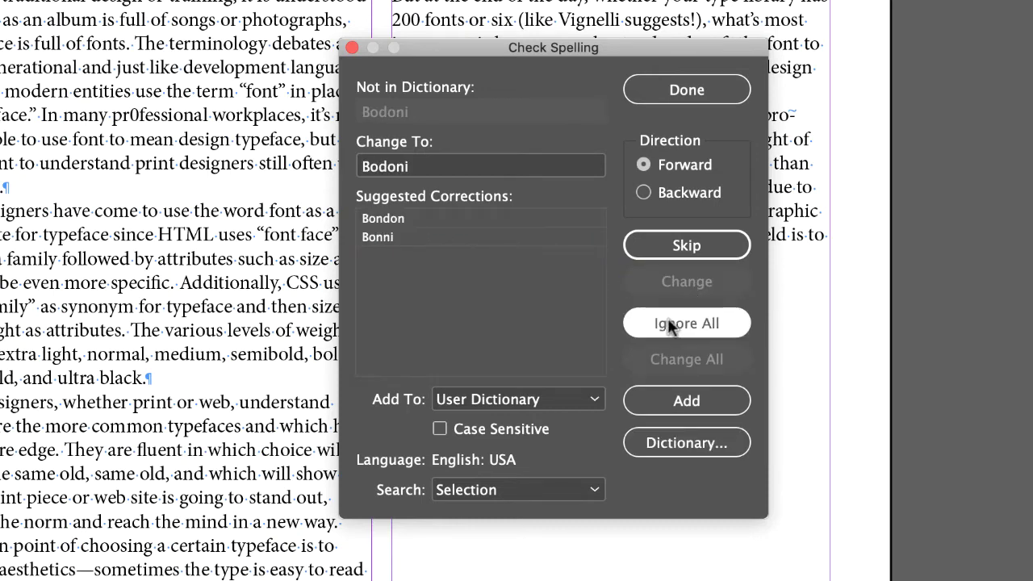
Skip Bodoni, Futura, Helvetica, Garamond and what's, then close the finished spell check
drag(615, 58, 672, 303)
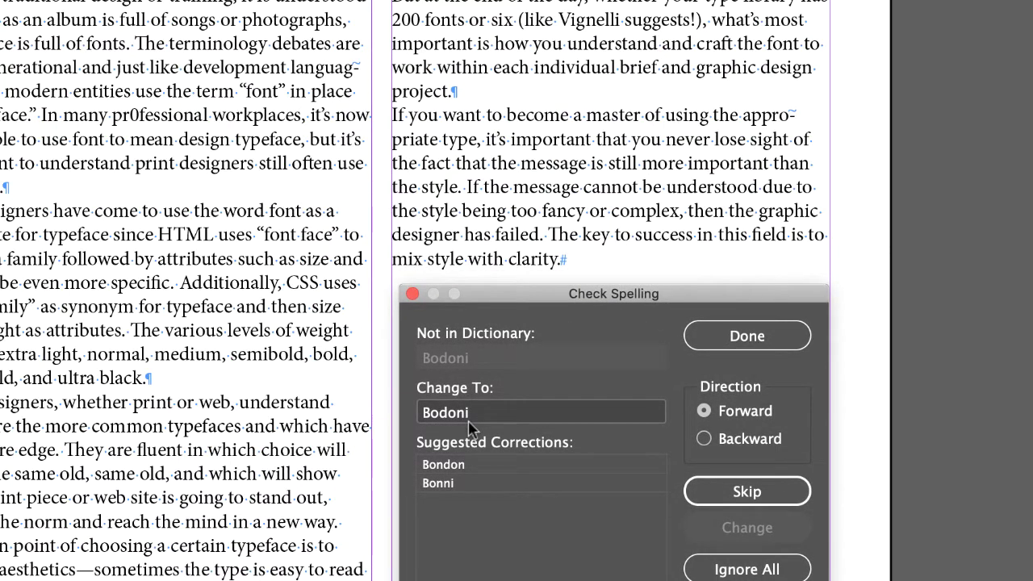
click(741, 494)
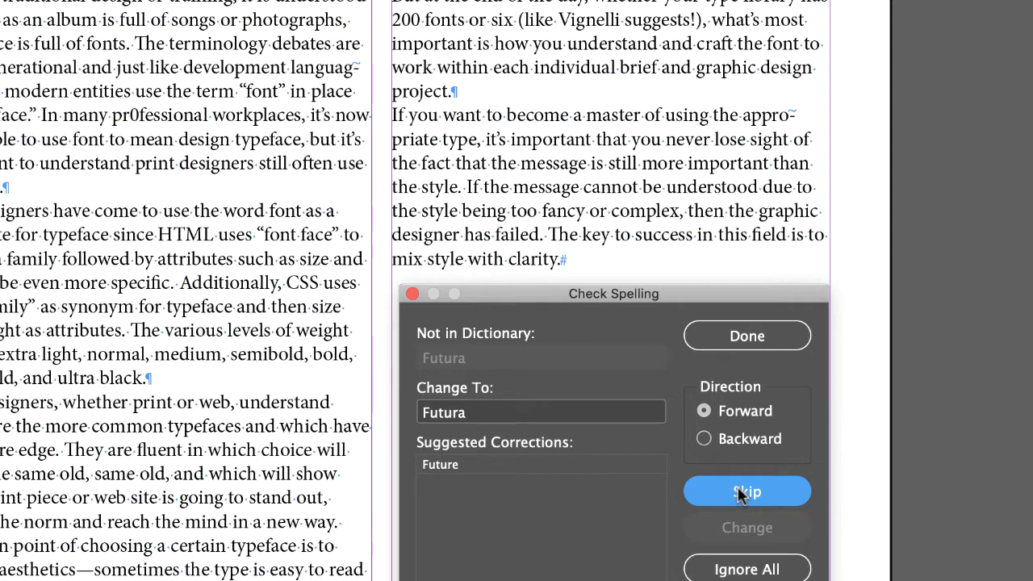
click(742, 494)
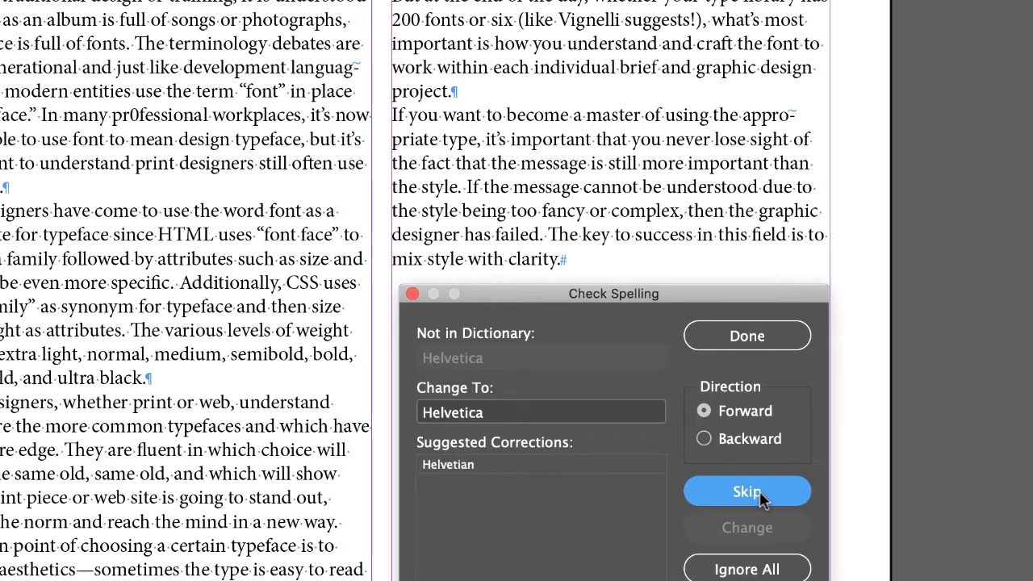
click(759, 496)
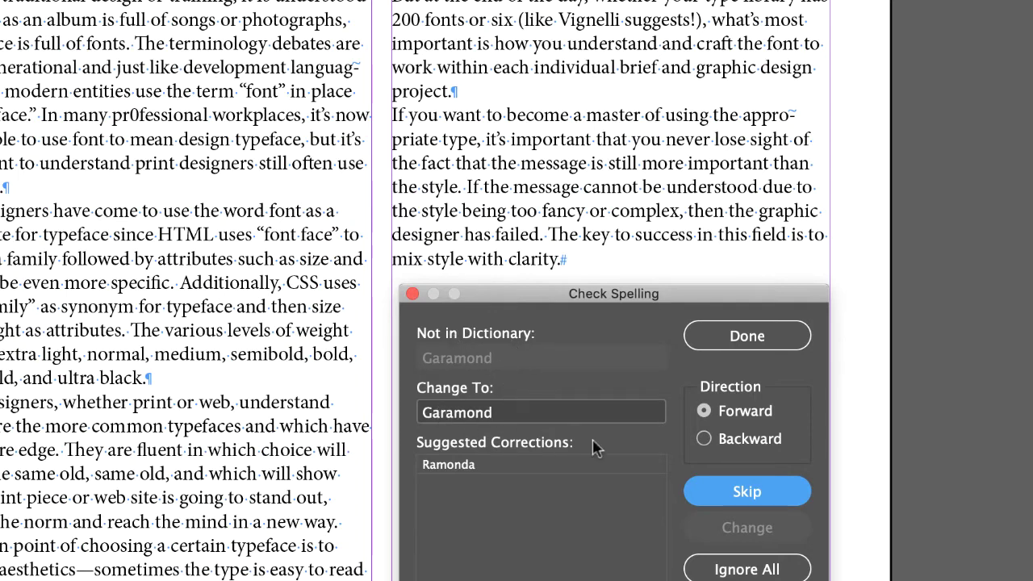
click(755, 496)
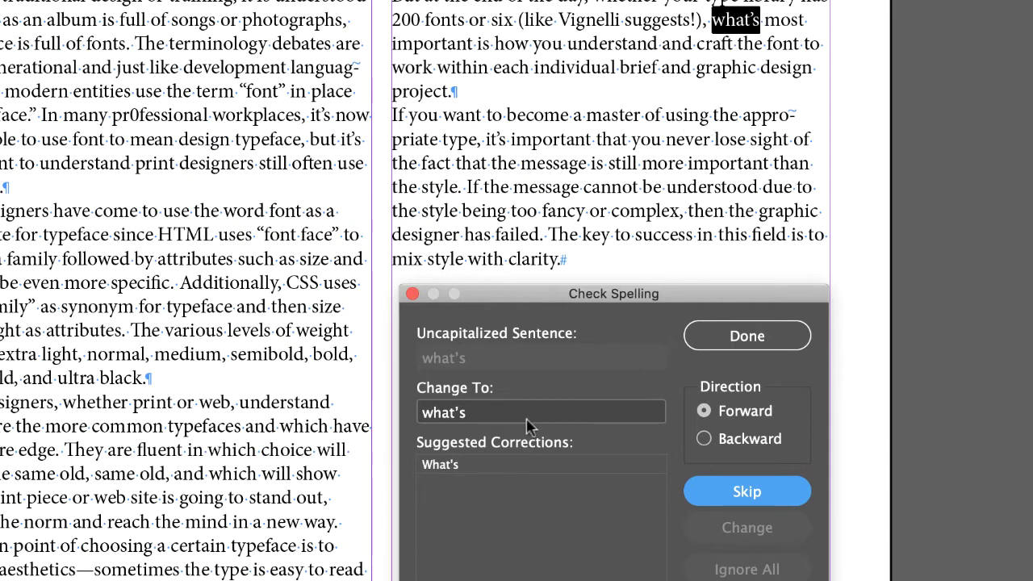
click(747, 494)
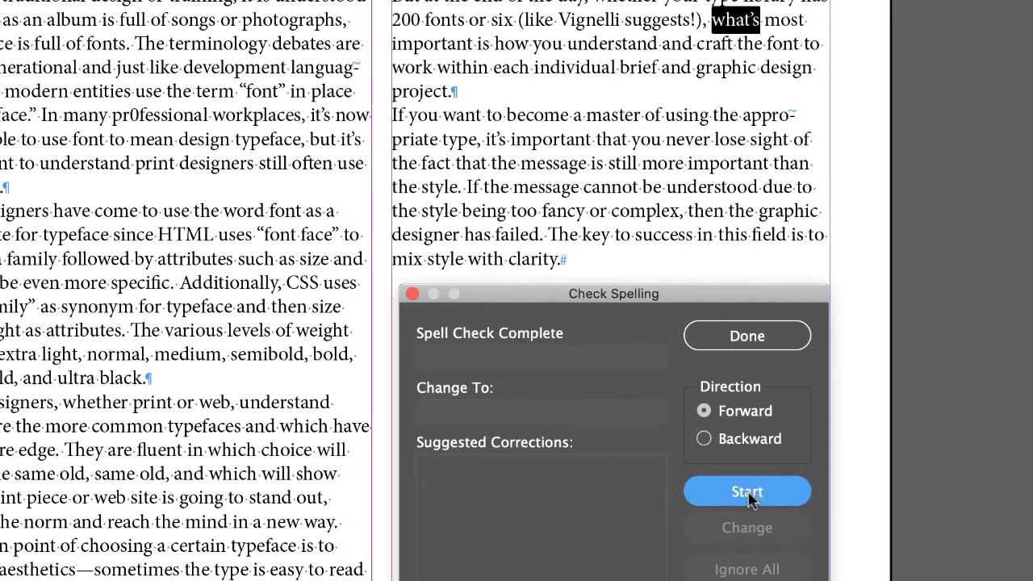
click(768, 339)
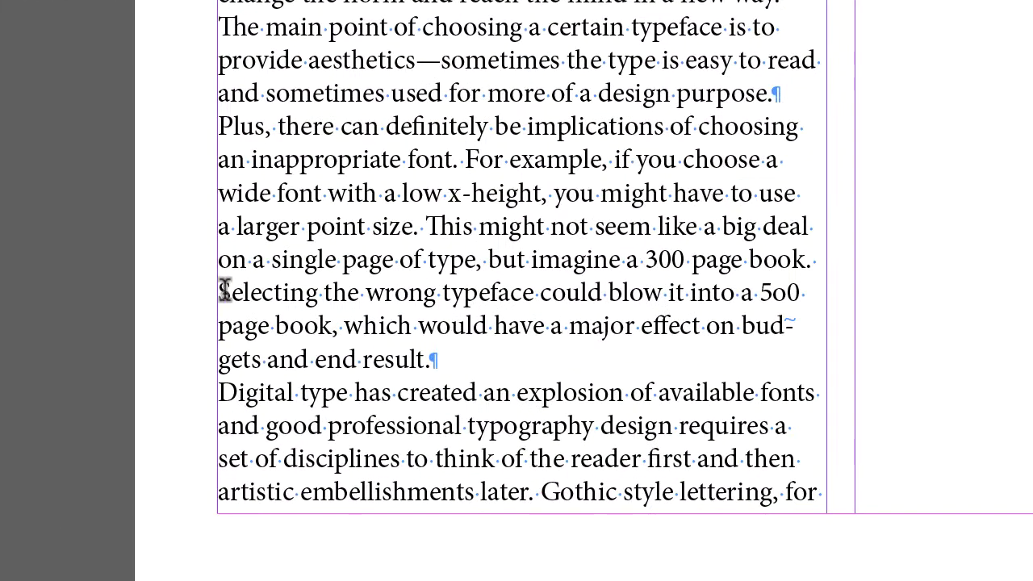
Replace the stray letter o in '5o0' with 0 so it reads '500 page book'
drag(302, 450, 328, 448)
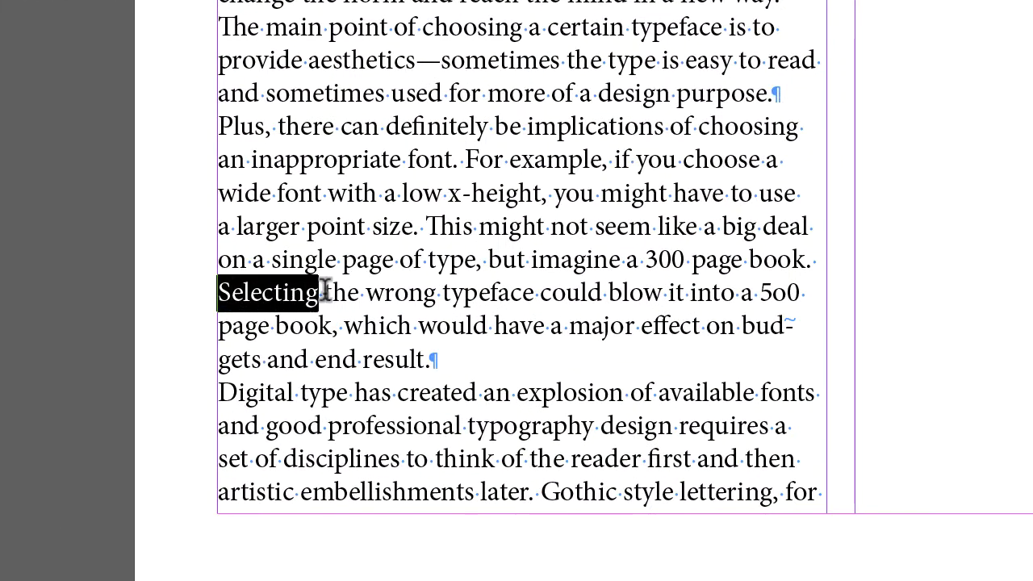
drag(324, 290, 799, 298)
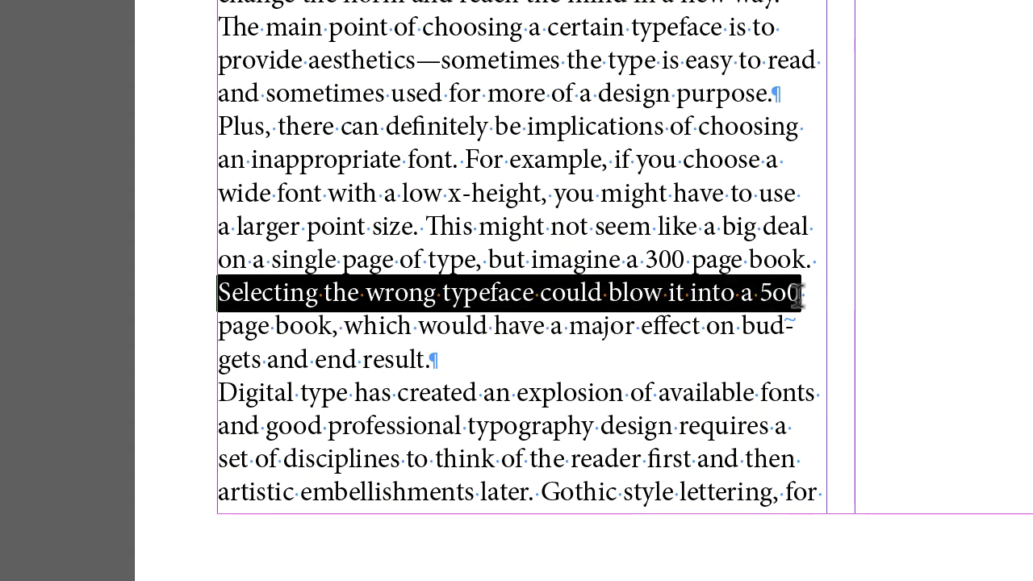
click(763, 296)
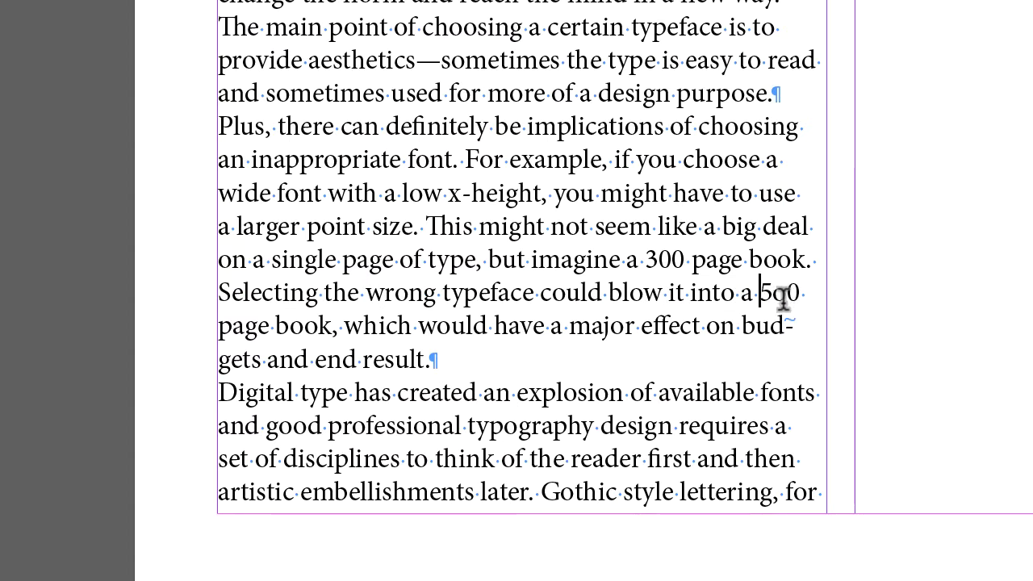
key(Right)
key(Right)
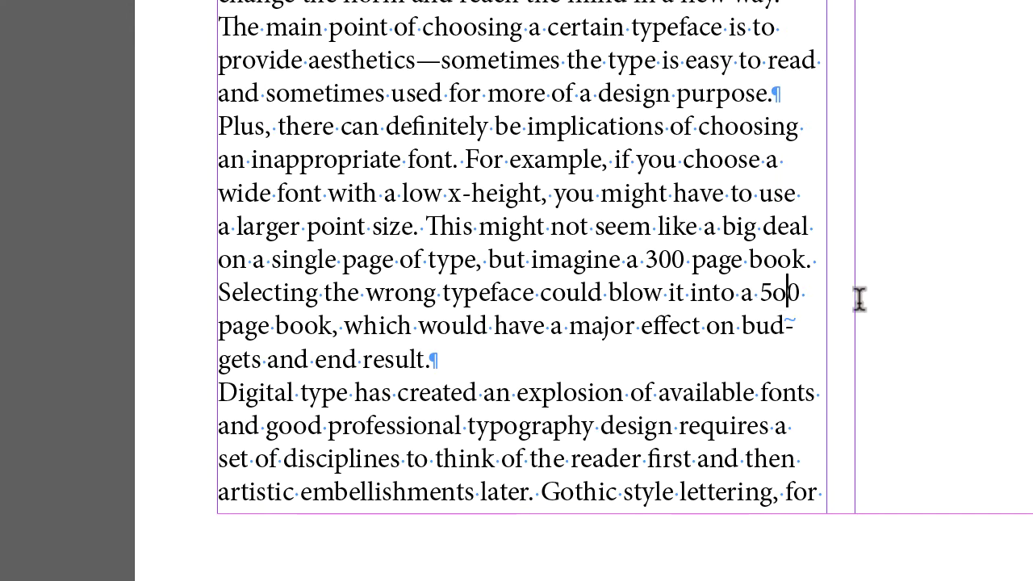
key(BackSpace)
text(0)
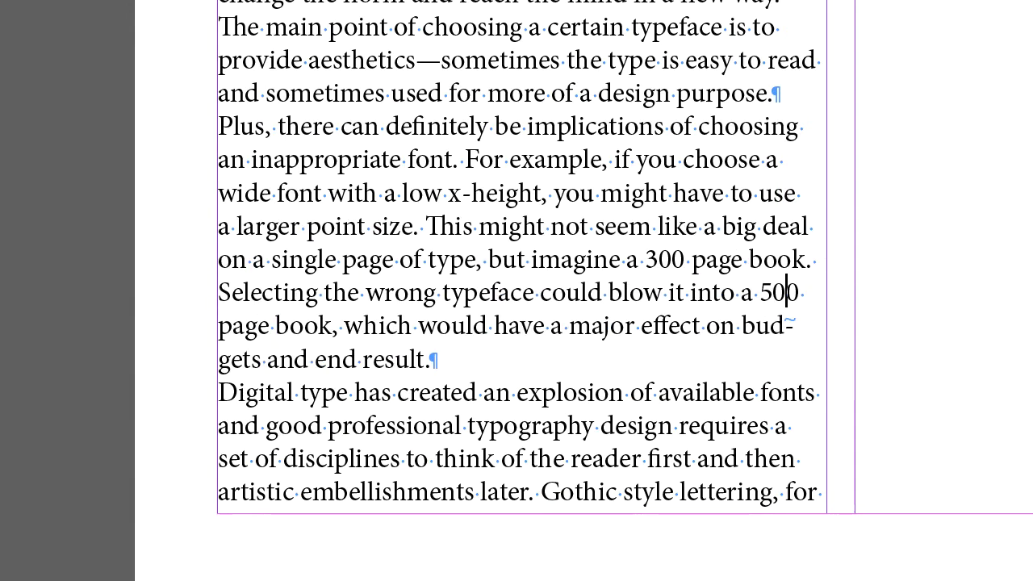